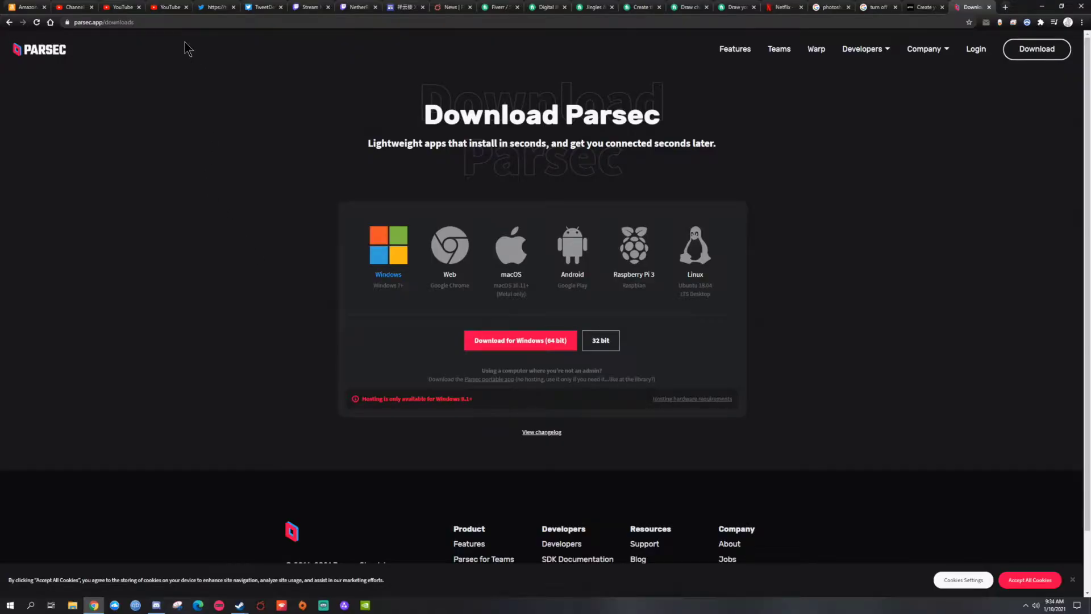
On the Download Parsec page, select the page address and highlight the Windows 8.1+ hosting notice.
{"action": "left_click", "coordinate": [165, 22]}
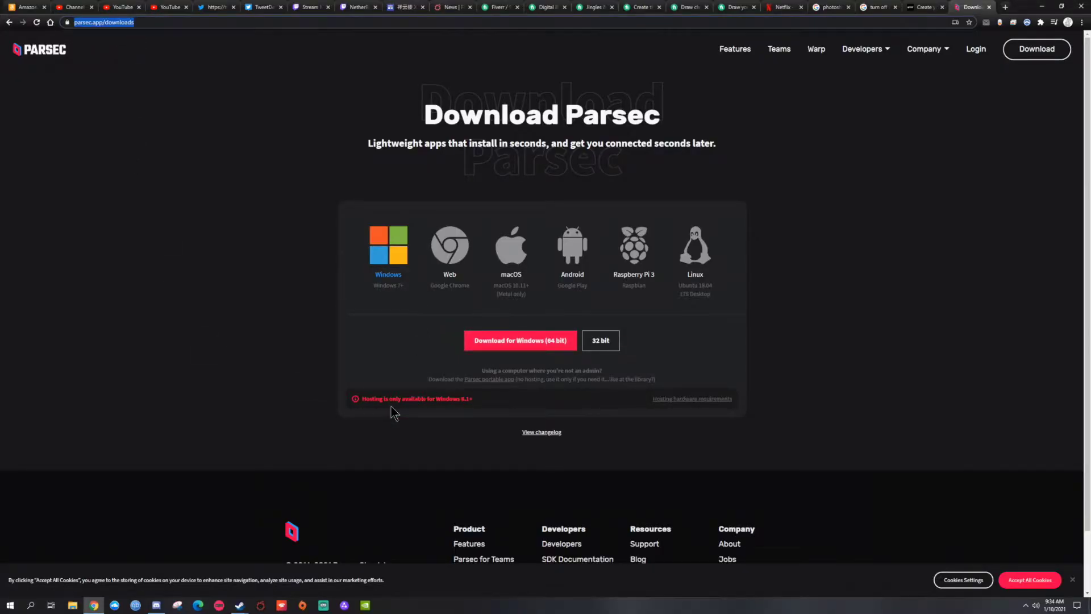
{"action": "left_click_drag", "start_coordinate": [365, 402], "coordinate": [490, 404]}
{"action": "left_click", "coordinate": [489, 402]}
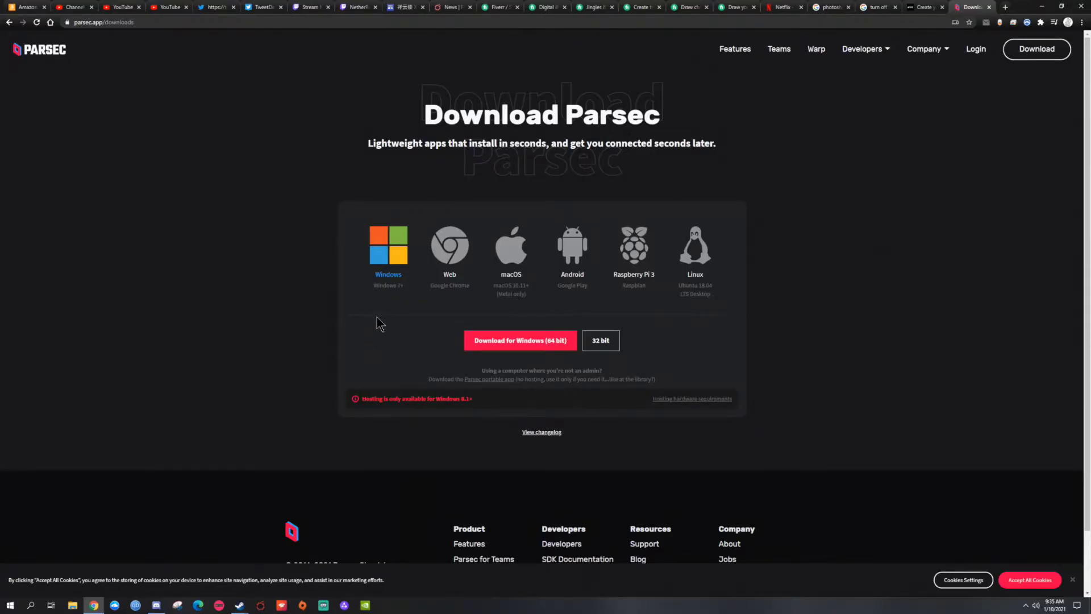
Go from the Parsec login page to the sign-up page, then reveal the hidden tray icons.
{"action": "left_click", "coordinate": [975, 50]}
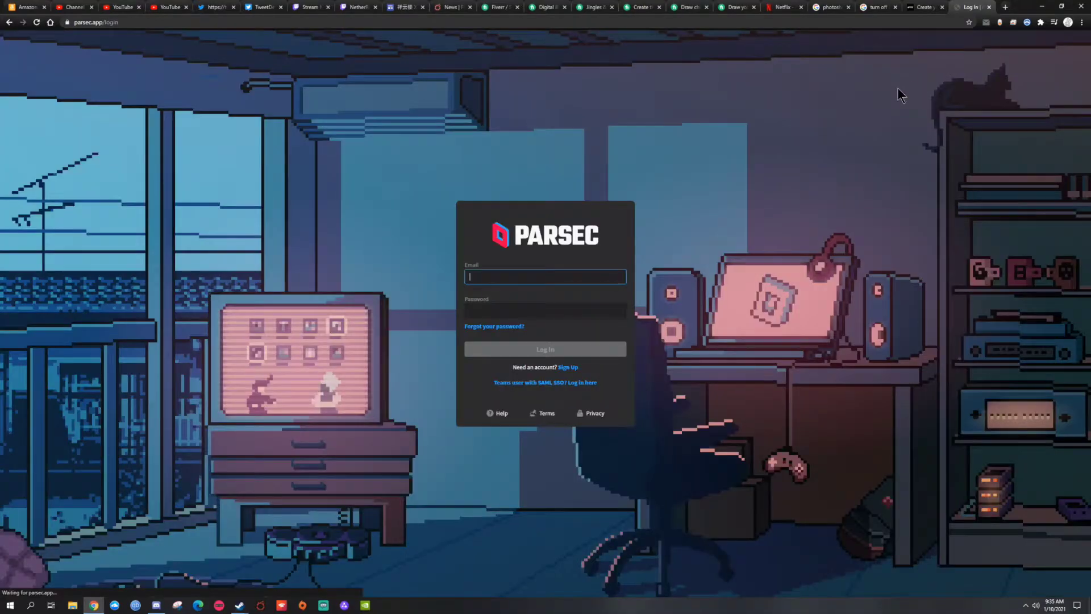
{"action": "left_click", "coordinate": [587, 367]}
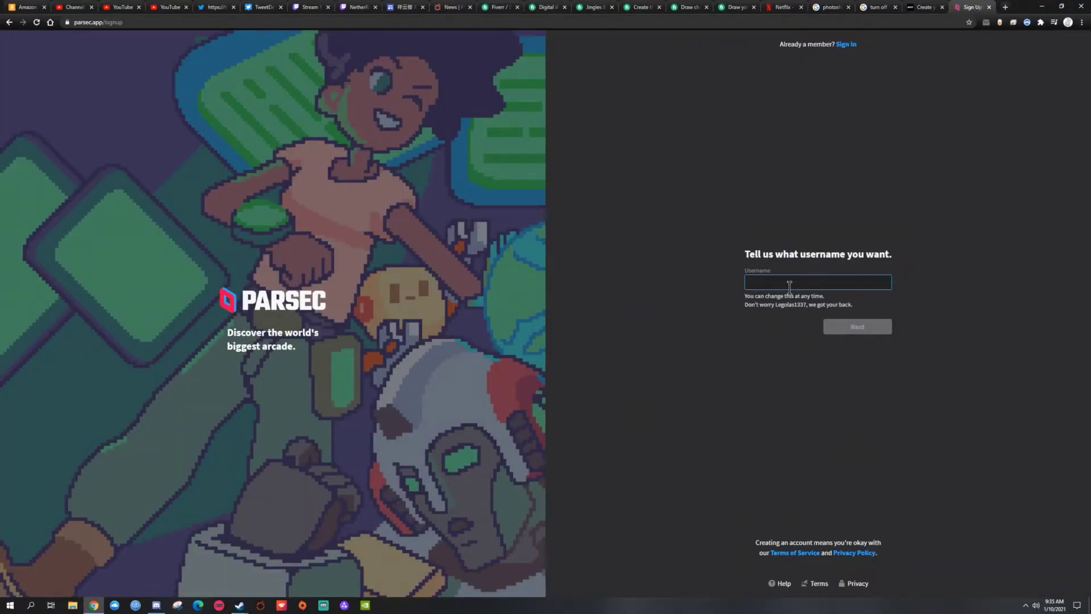
{"action": "left_click", "coordinate": [1025, 605]}
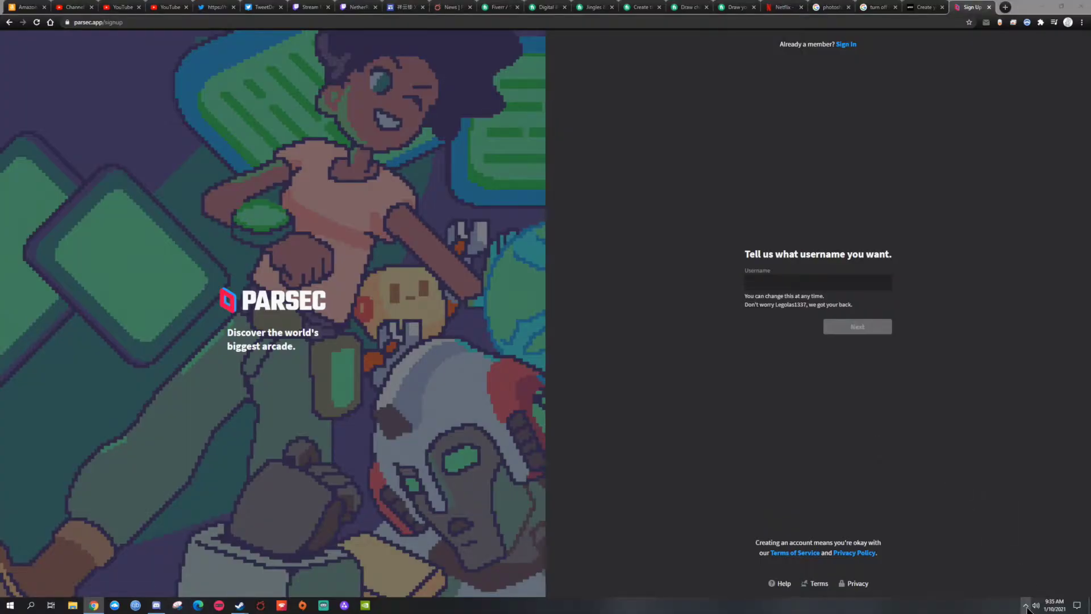
Open the Parsec app and review Client settings: Overlay On, Windowed, NVIDIA decoder, VSync Off.
{"action": "left_click", "coordinate": [991, 571]}
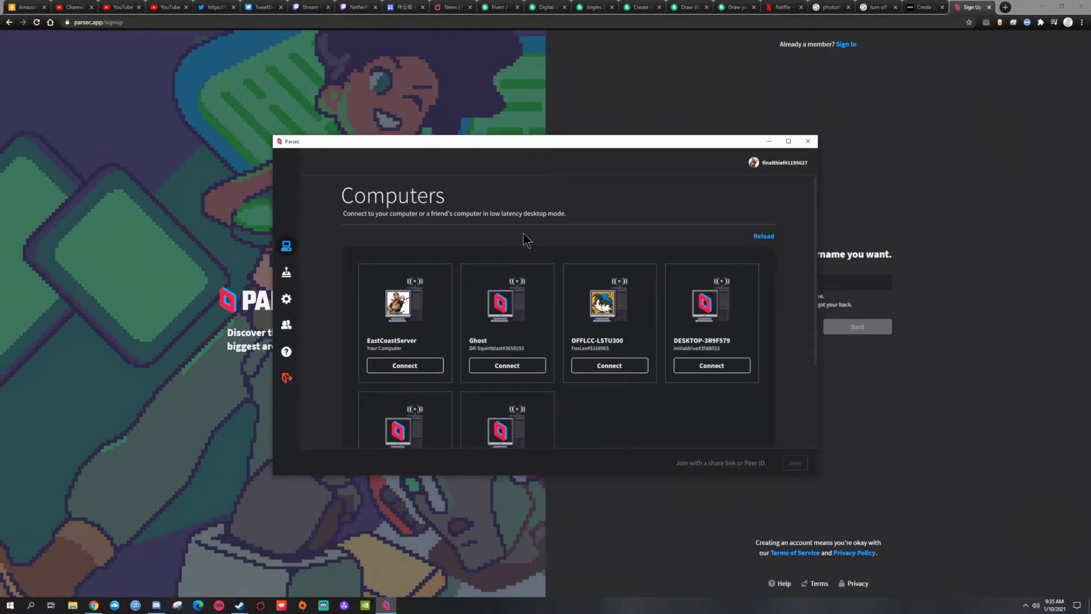
{"action": "left_click", "coordinate": [288, 302]}
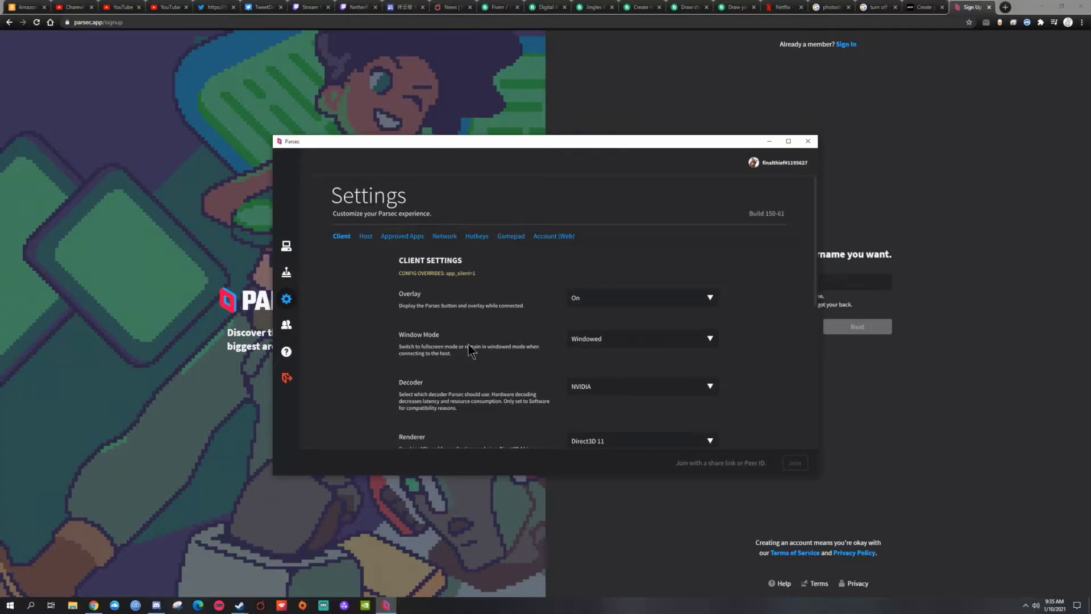
{"action": "scroll", "coordinate": [469, 350], "scroll_direction": "down", "scroll_amount": 3}
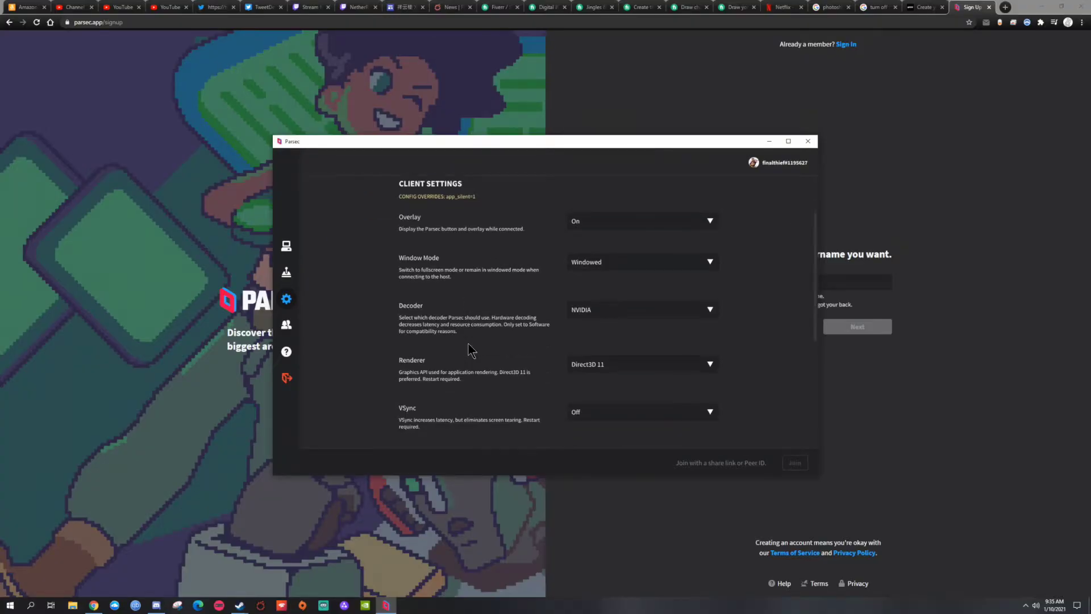
{"action": "scroll", "coordinate": [469, 349], "scroll_direction": "up", "scroll_amount": 3}
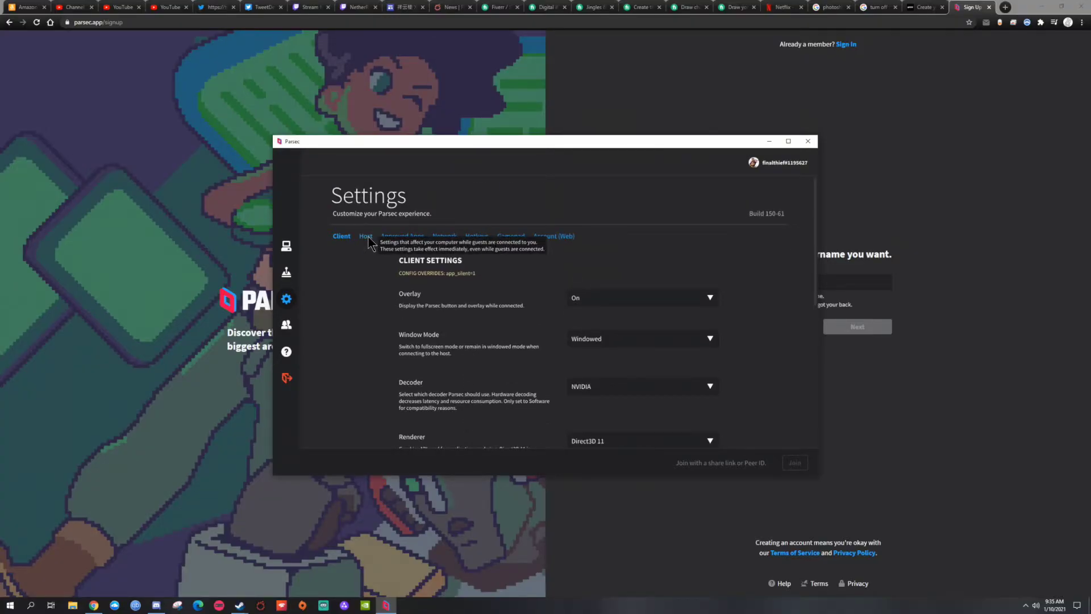
Check the Host tab's Hosting Enabled options without changing them, then return to Computers.
{"action": "left_click", "coordinate": [365, 239]}
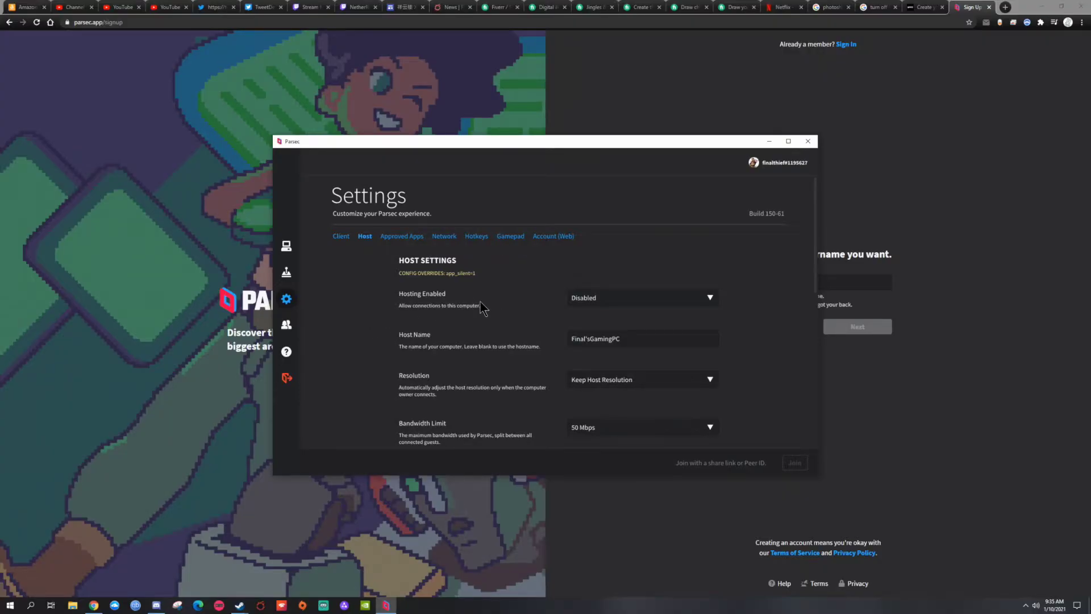
{"action": "left_click", "coordinate": [600, 302]}
{"action": "left_click", "coordinate": [602, 311]}
{"action": "left_click", "coordinate": [286, 247]}
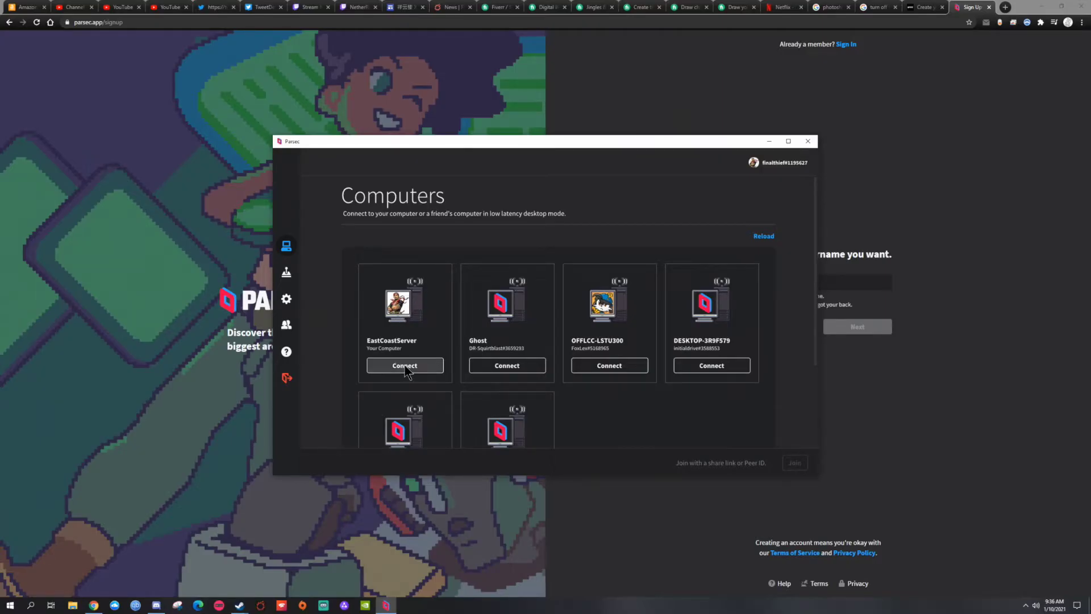
Reopen Settings > Host and view the Resolution choices, keeping Keep Host Resolution.
{"action": "left_click", "coordinate": [287, 301]}
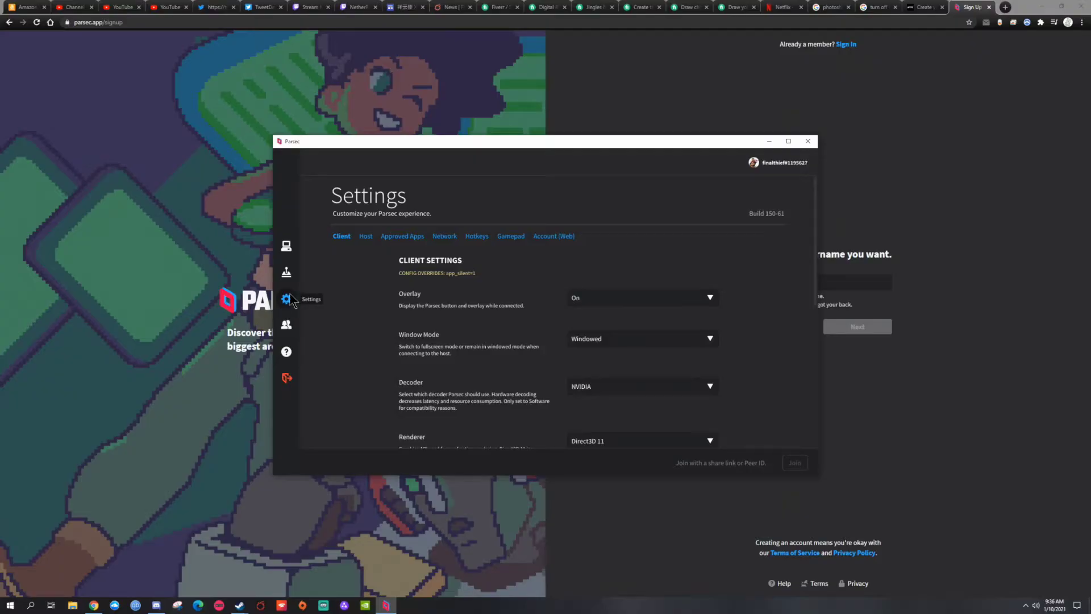
{"action": "left_click", "coordinate": [365, 236]}
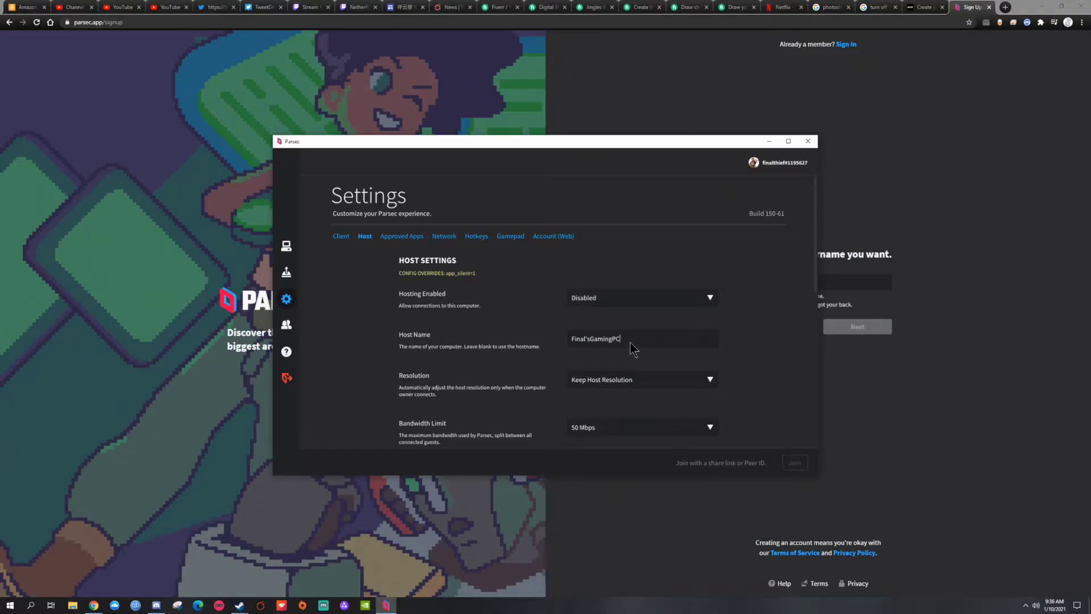
{"action": "scroll", "coordinate": [487, 325], "scroll_direction": "down", "scroll_amount": 1}
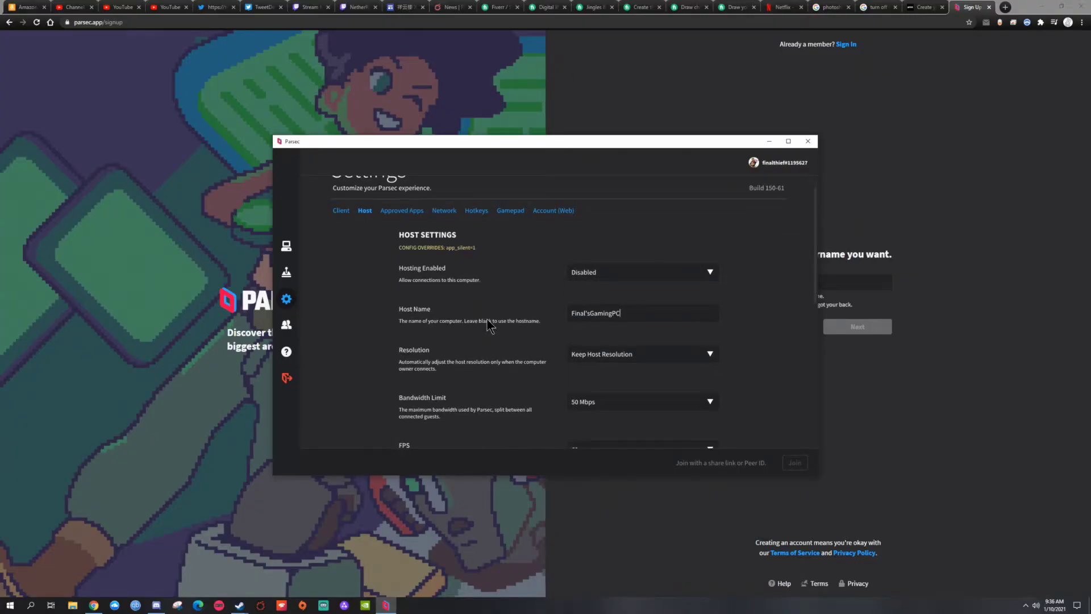
{"action": "scroll", "coordinate": [445, 364], "scroll_direction": "down", "scroll_amount": 1}
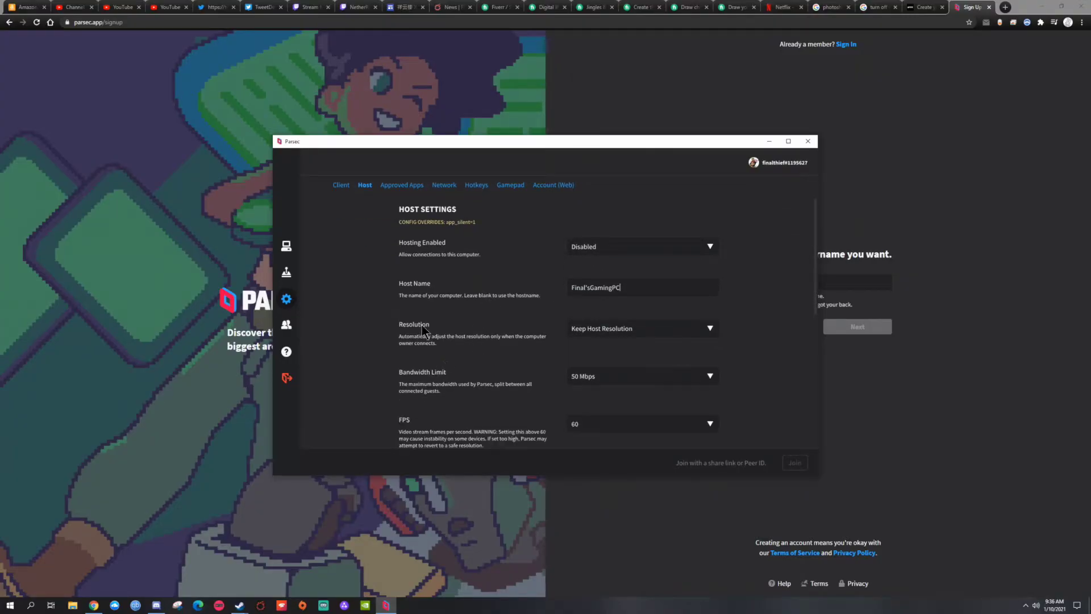
{"action": "left_click", "coordinate": [582, 331]}
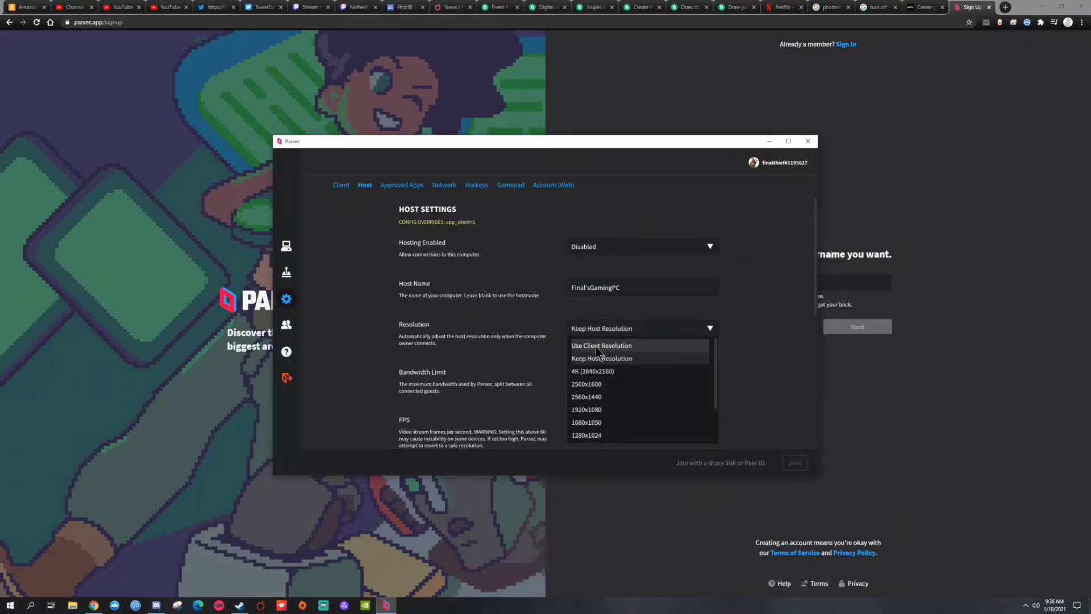
{"action": "left_click", "coordinate": [506, 324]}
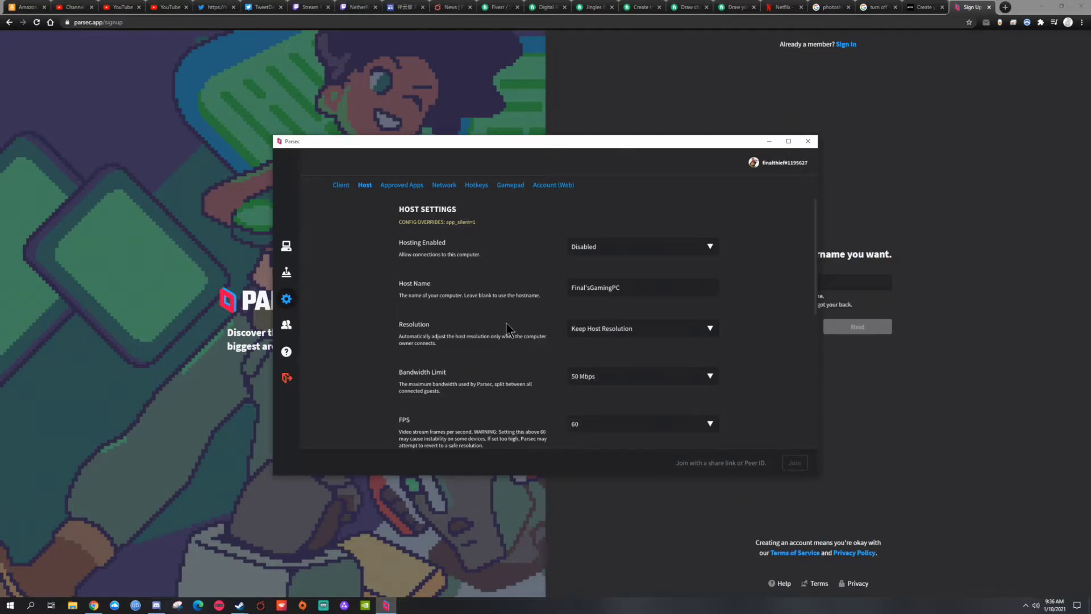
View the Bandwidth Limit choices, leaving it at 50 Mbps, and open a new browser tab.
{"action": "scroll", "coordinate": [531, 343], "scroll_direction": "down", "scroll_amount": 1}
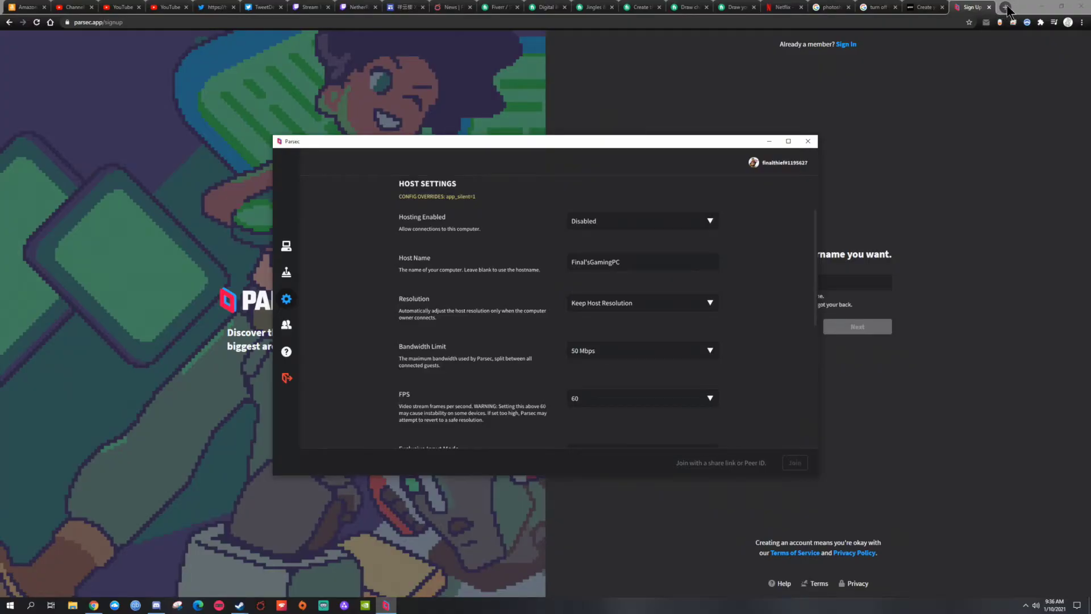
{"action": "left_click", "coordinate": [610, 353]}
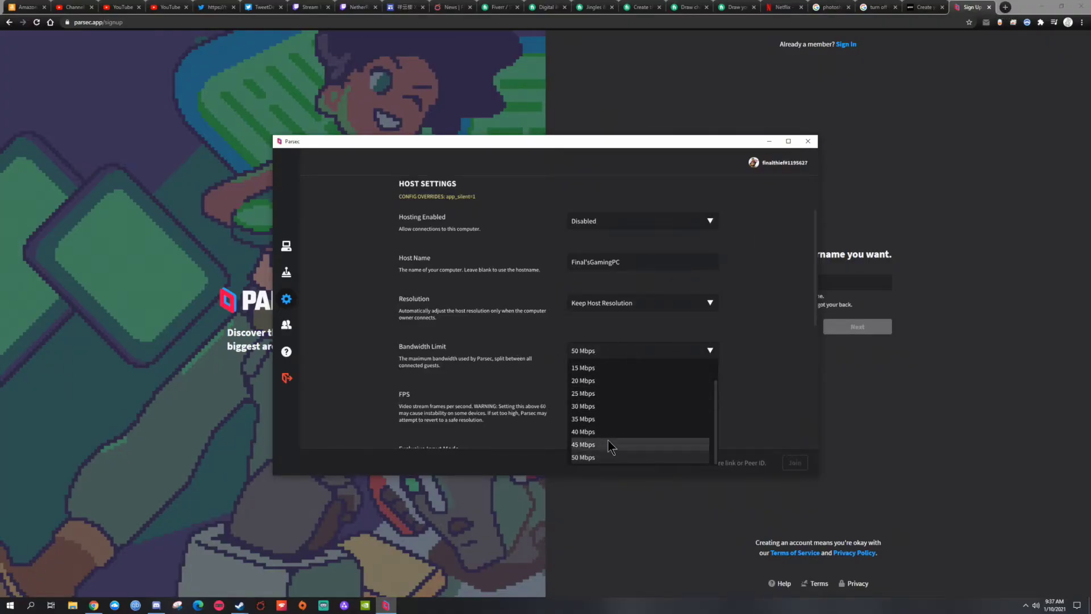
{"action": "left_click", "coordinate": [596, 350]}
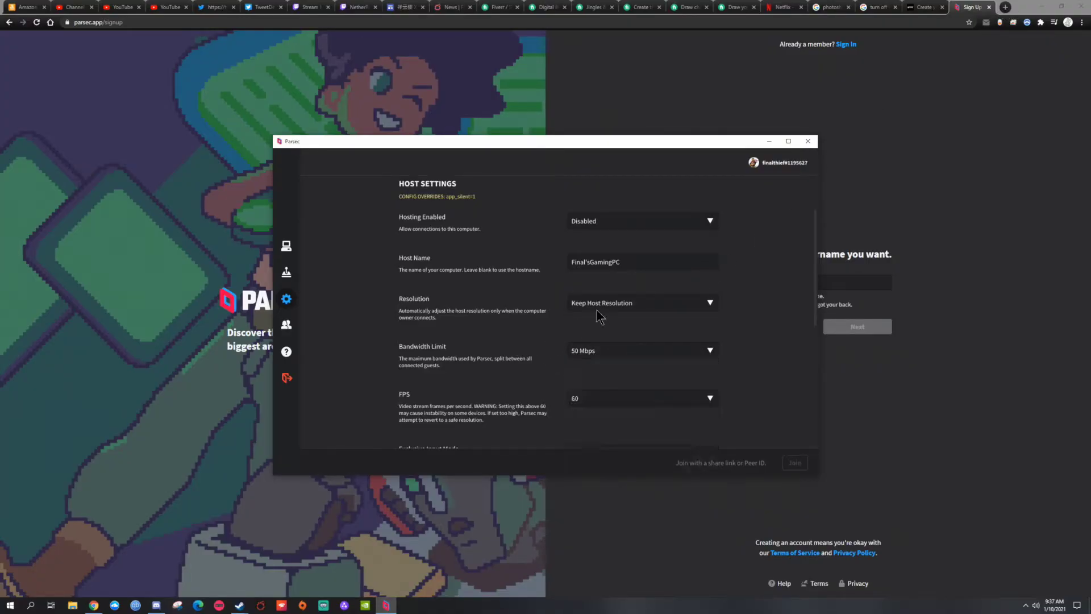
{"action": "left_click", "coordinate": [1005, 7]}
Run Google's internet speed test (98.6 Mbps down, 36.6 Mbps up) and return to Parsec.
{"action": "type", "text": "speedtest.net"}
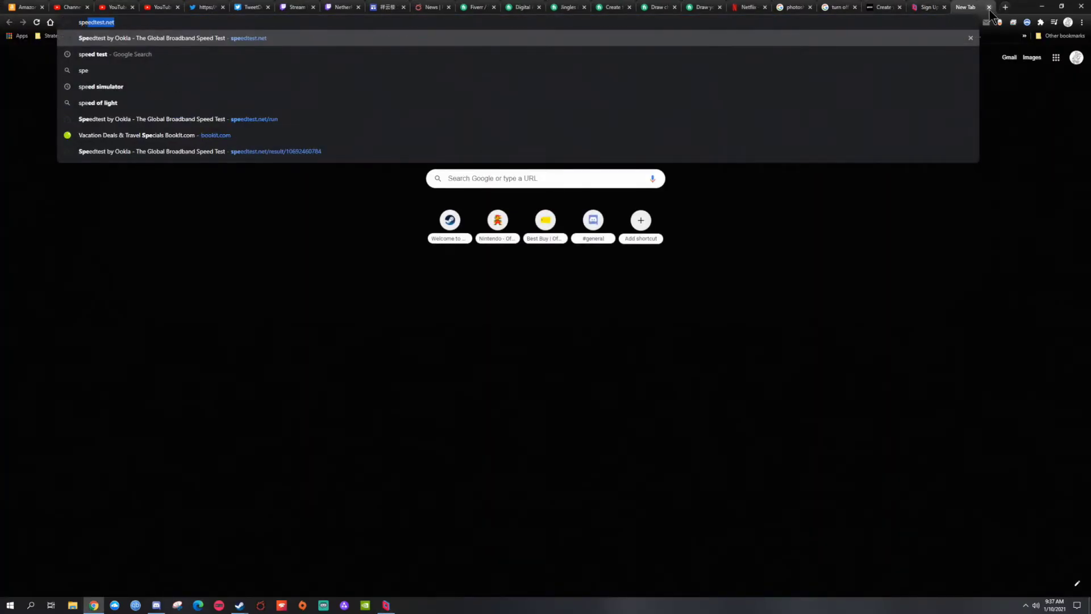
{"action": "key", "text": "Down"}
{"action": "key", "text": "Return"}
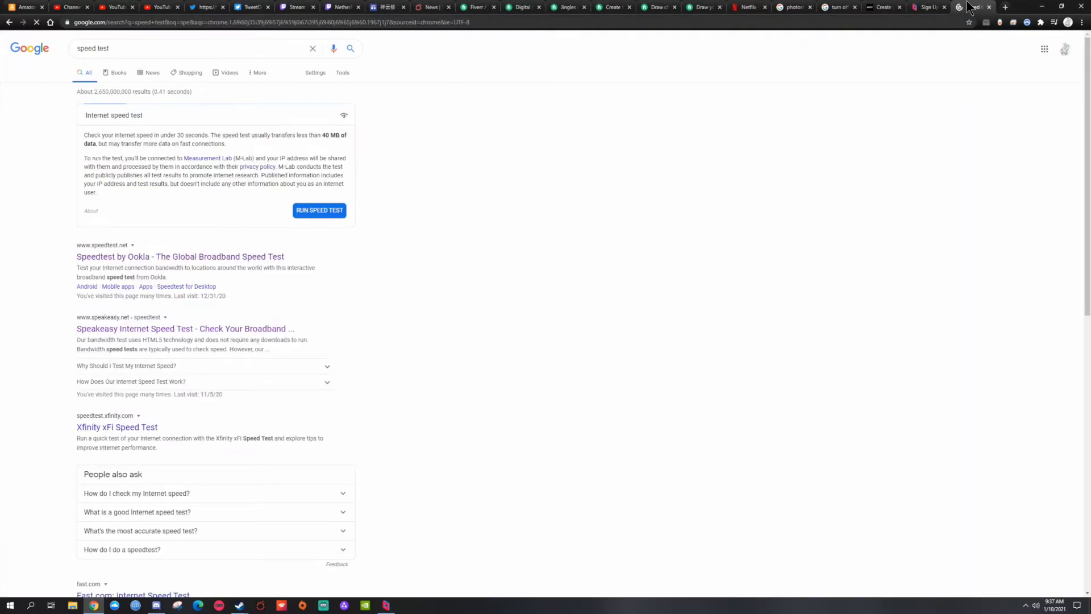
{"action": "left_click", "coordinate": [335, 214]}
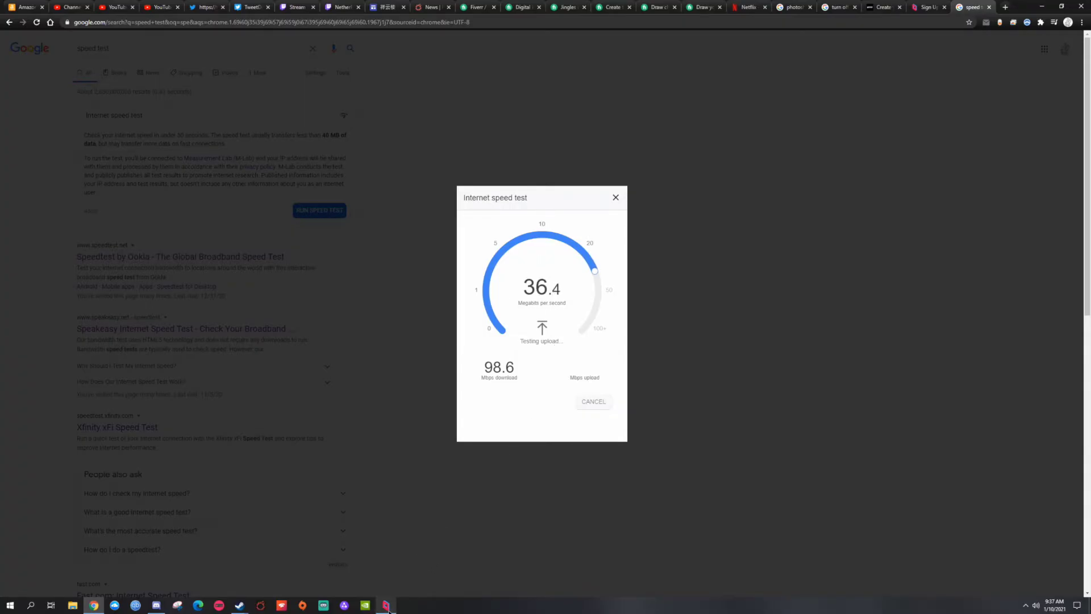
{"action": "mouse_move", "coordinate": [386, 606]}
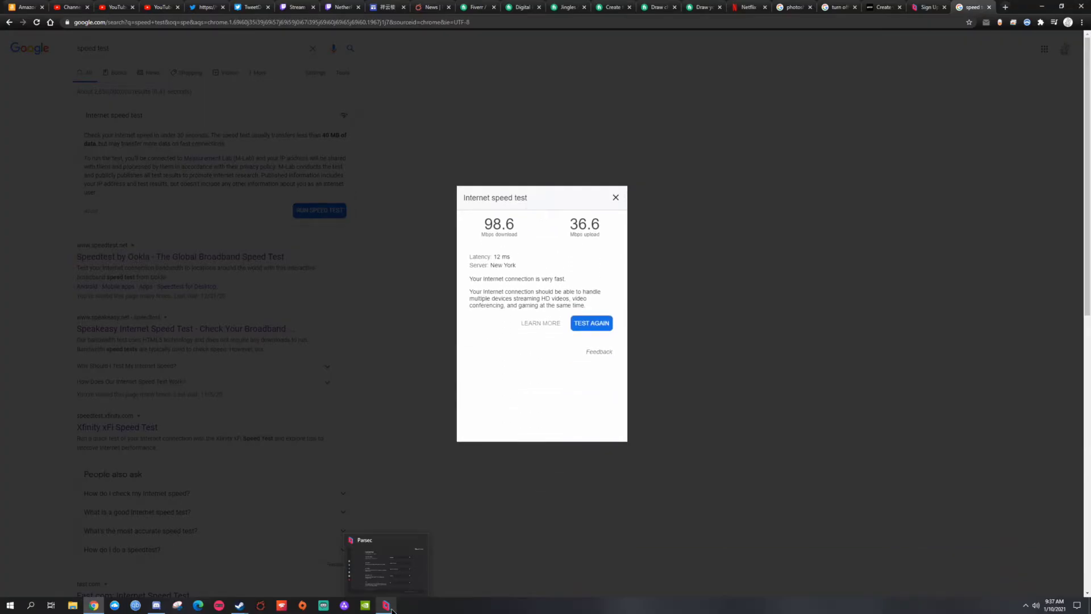
{"action": "left_click", "coordinate": [391, 609]}
Lower the host Bandwidth Limit from 50 to 35 Mbps and scroll through the host options.
{"action": "left_click", "coordinate": [610, 352]}
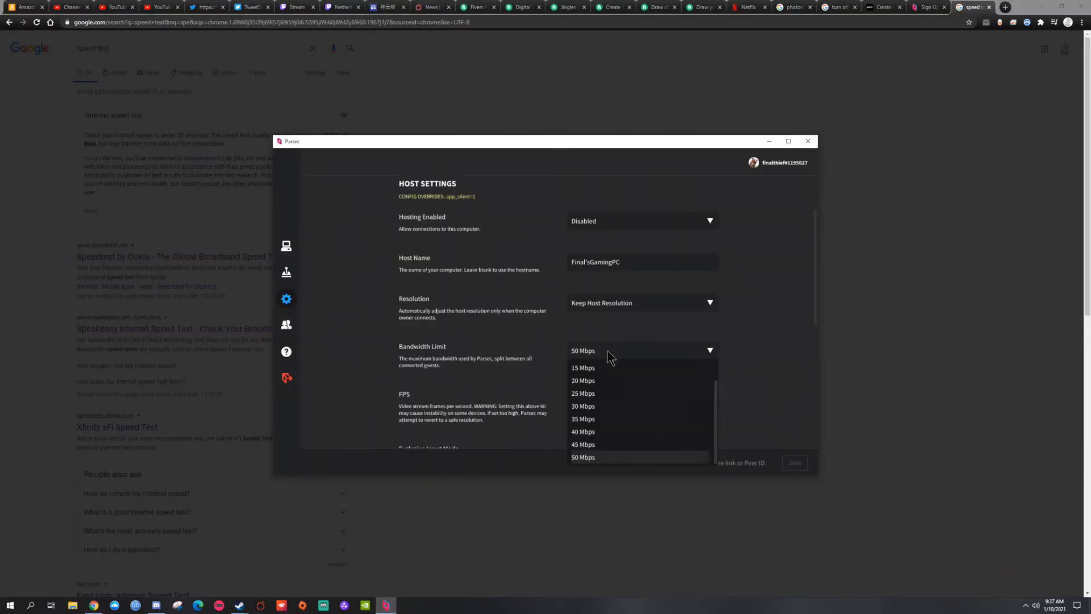
{"action": "left_click", "coordinate": [596, 422]}
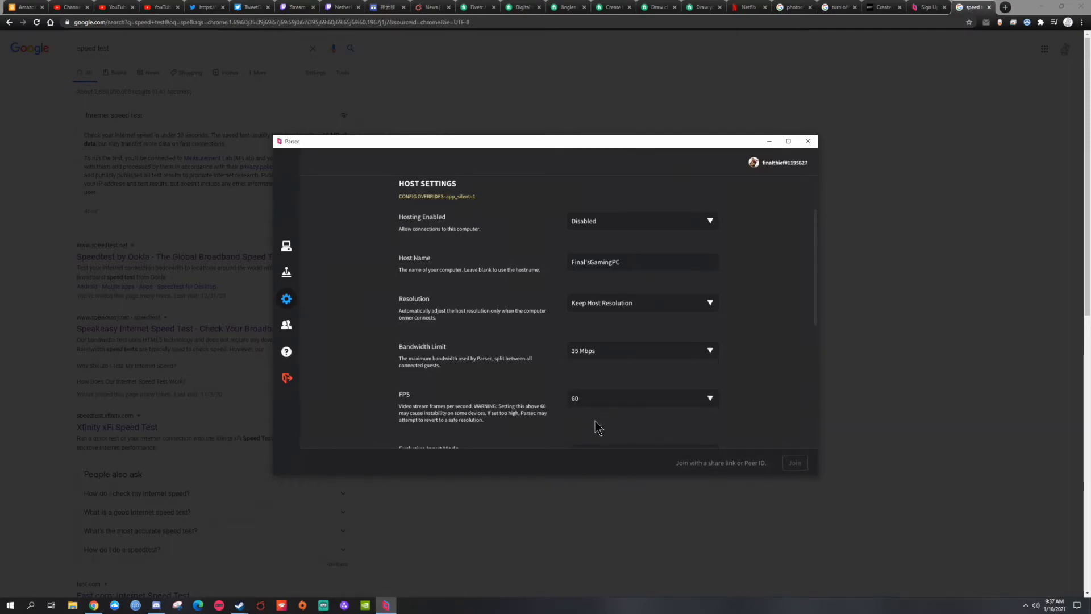
{"action": "scroll", "coordinate": [516, 358], "scroll_direction": "down", "scroll_amount": 1}
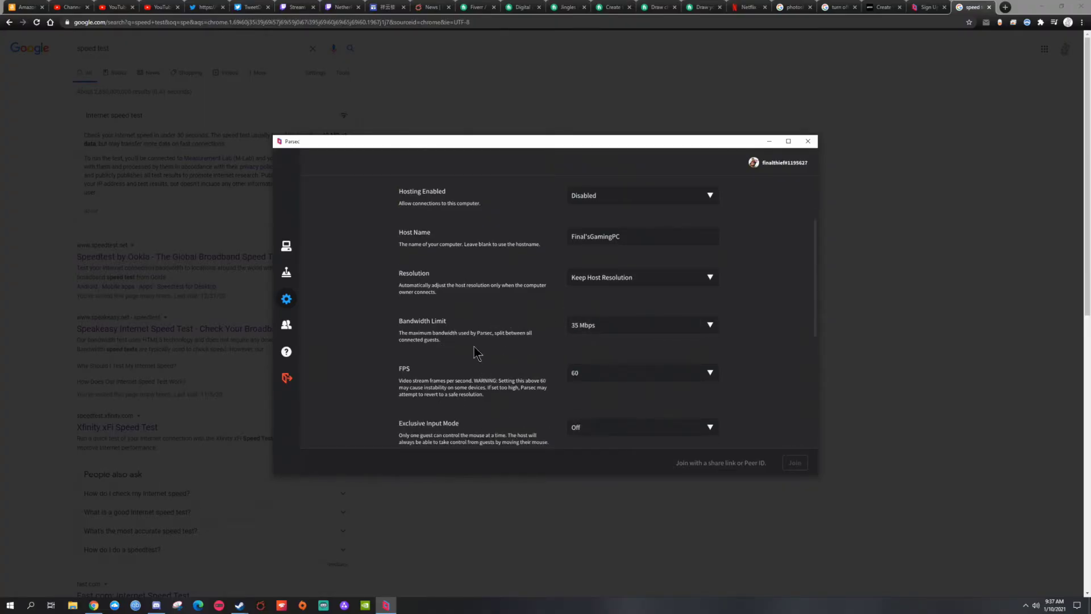
{"action": "scroll", "coordinate": [484, 379], "scroll_direction": "down", "scroll_amount": 1}
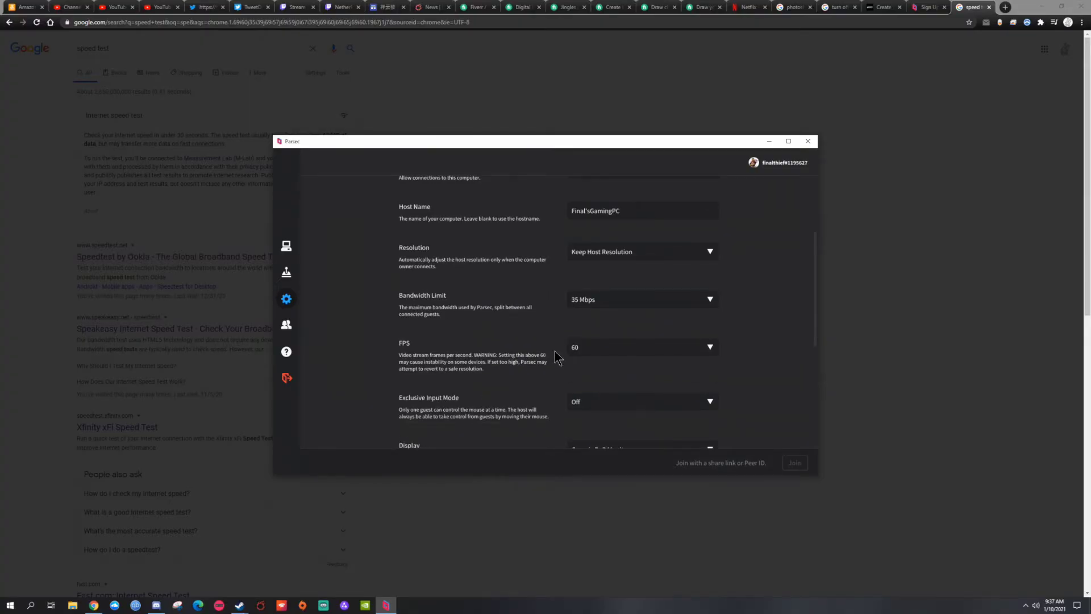
{"action": "scroll", "coordinate": [560, 353], "scroll_direction": "down", "scroll_amount": 2}
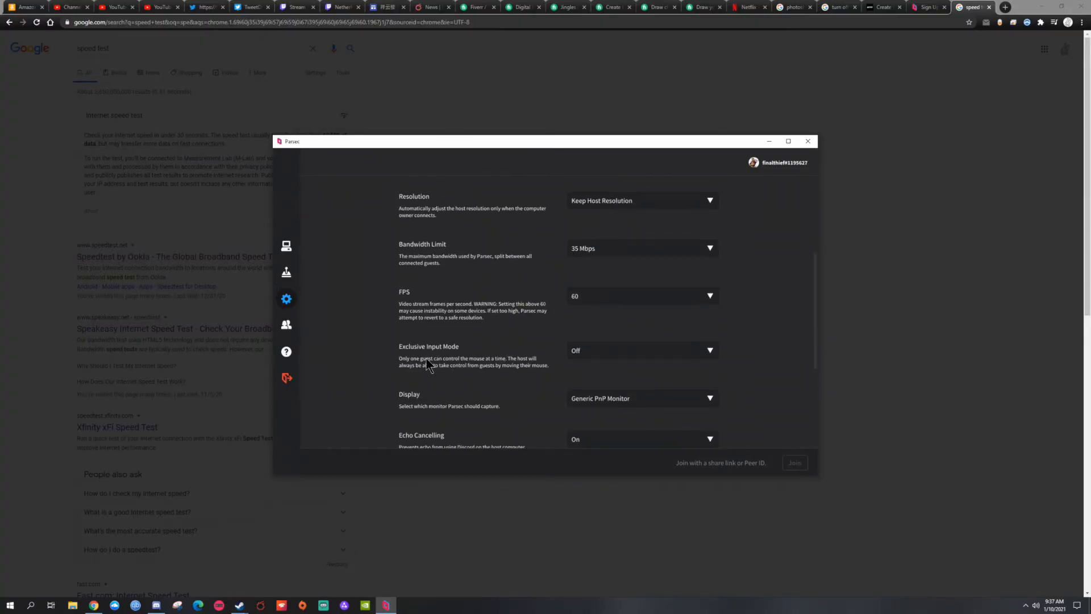
{"action": "scroll", "coordinate": [522, 360], "scroll_direction": "down", "scroll_amount": 1}
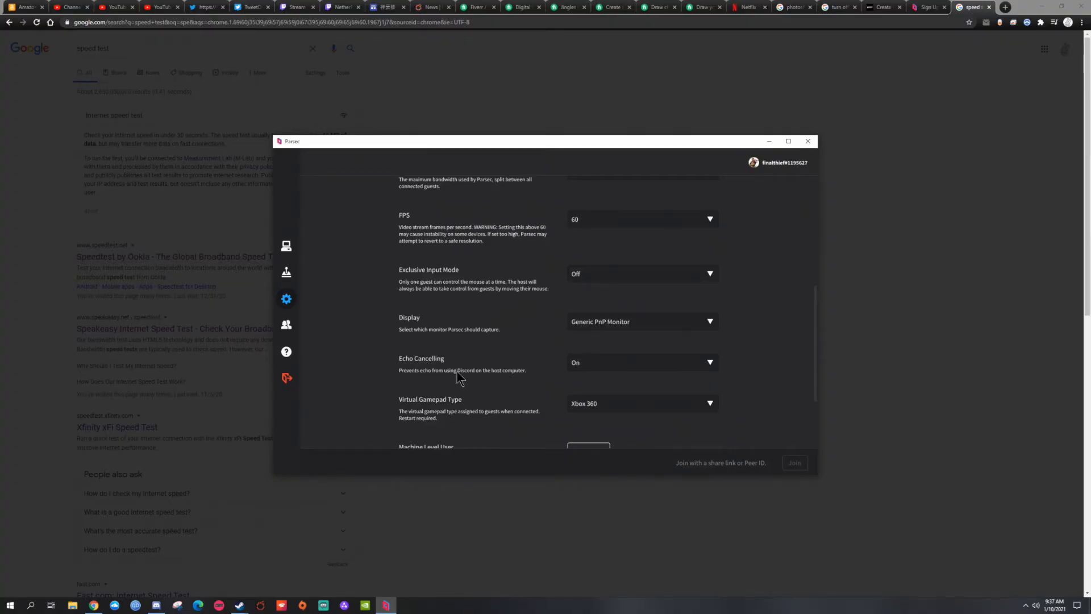
{"action": "scroll", "coordinate": [506, 351], "scroll_direction": "down", "scroll_amount": 1}
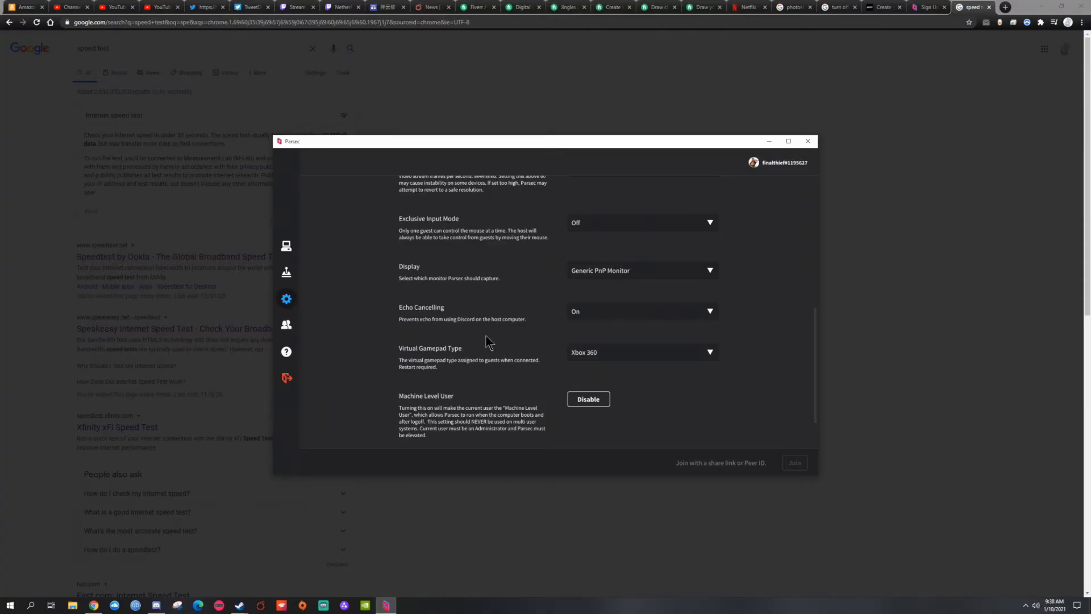
Review the Virtual Gamepad Type choices, keeping it at Xbox 360.
{"action": "left_click", "coordinate": [604, 356]}
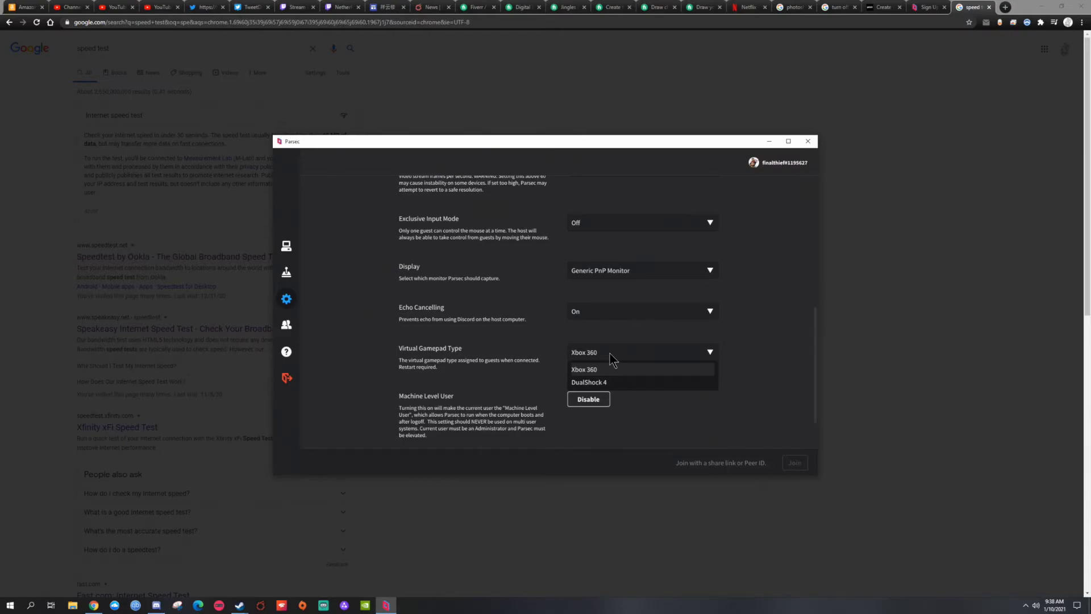
{"action": "left_click", "coordinate": [617, 359]}
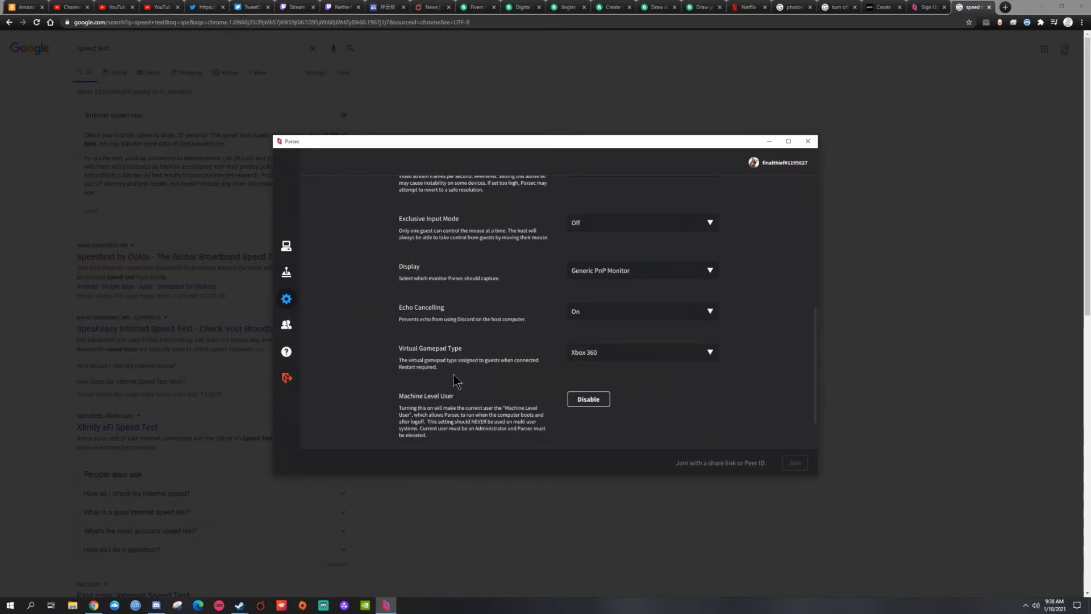
{"action": "scroll", "coordinate": [452, 375], "scroll_direction": "down", "scroll_amount": 2}
{"action": "scroll", "coordinate": [484, 376], "scroll_direction": "up", "scroll_amount": 2}
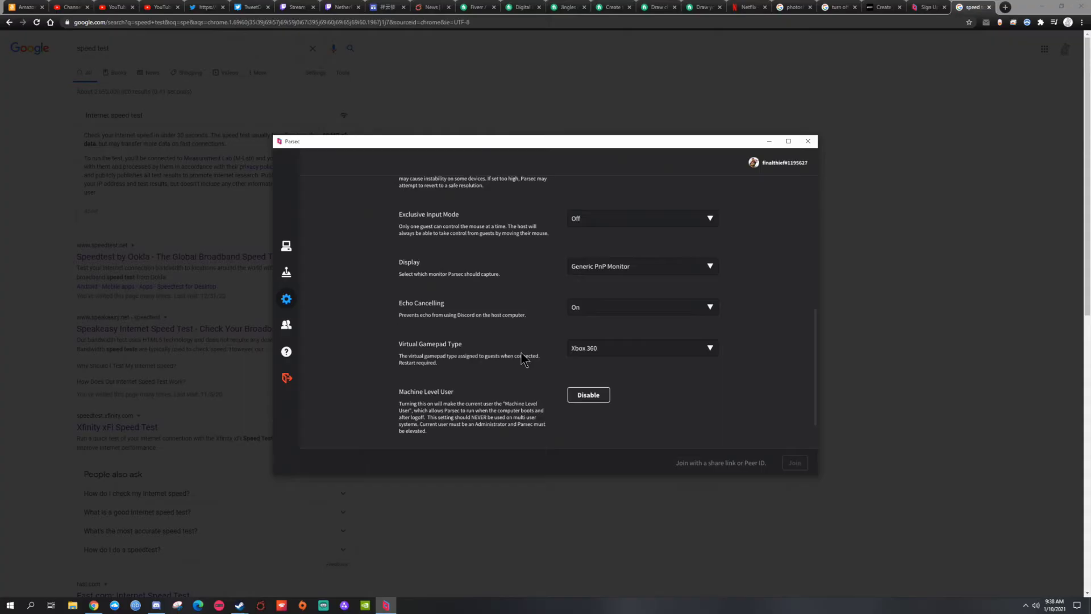
{"action": "scroll", "coordinate": [520, 352], "scroll_direction": "down", "scroll_amount": 1}
{"action": "scroll", "coordinate": [521, 352], "scroll_direction": "up", "scroll_amount": 4}
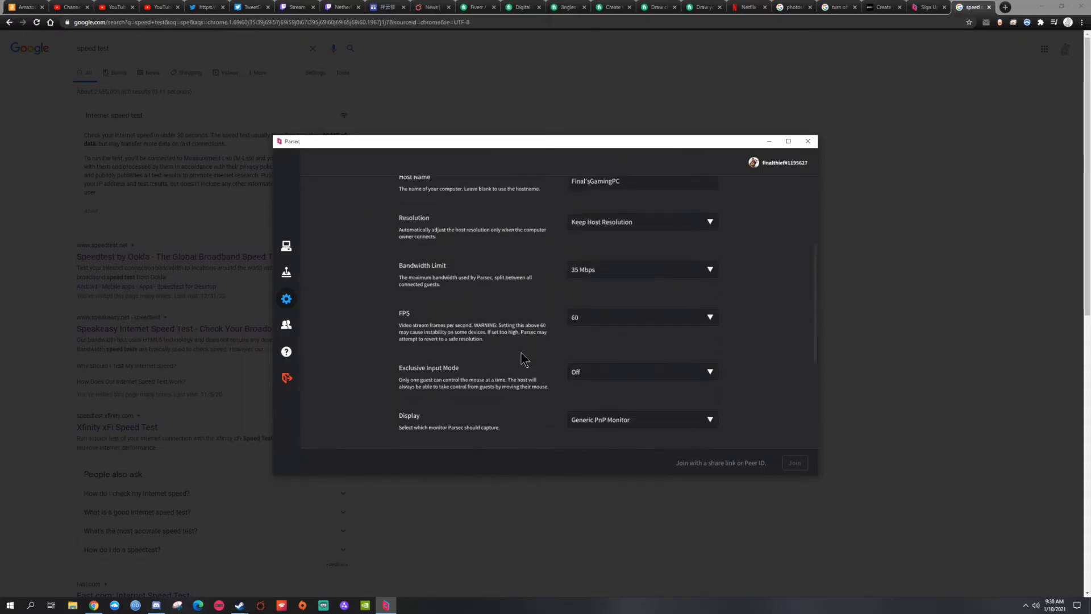
{"action": "scroll", "coordinate": [520, 352], "scroll_direction": "up", "scroll_amount": 3}
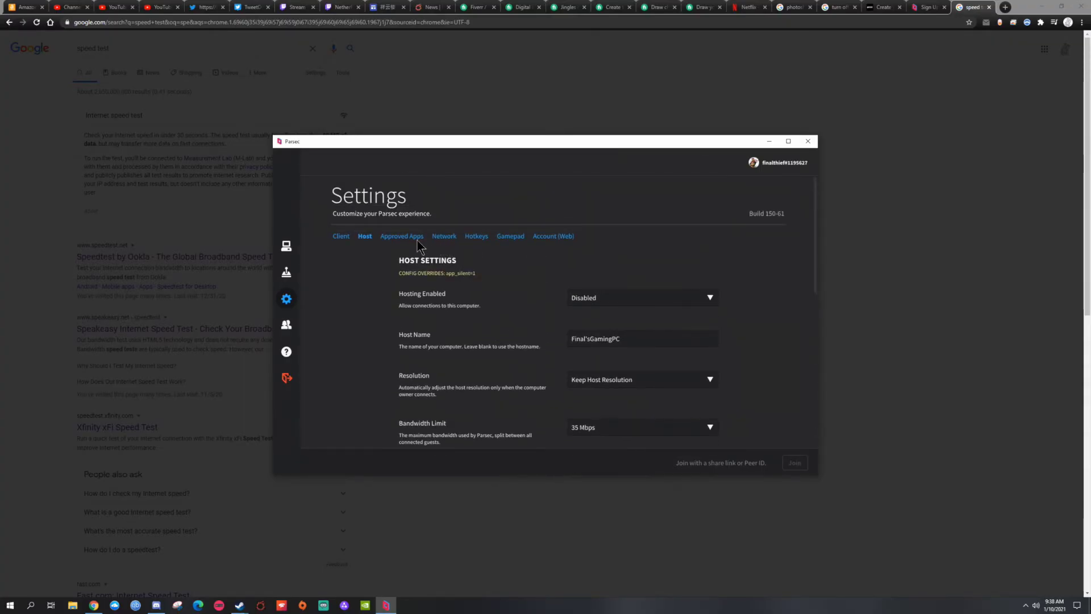
{"action": "left_click", "coordinate": [419, 240]}
{"action": "left_click", "coordinate": [449, 237]}
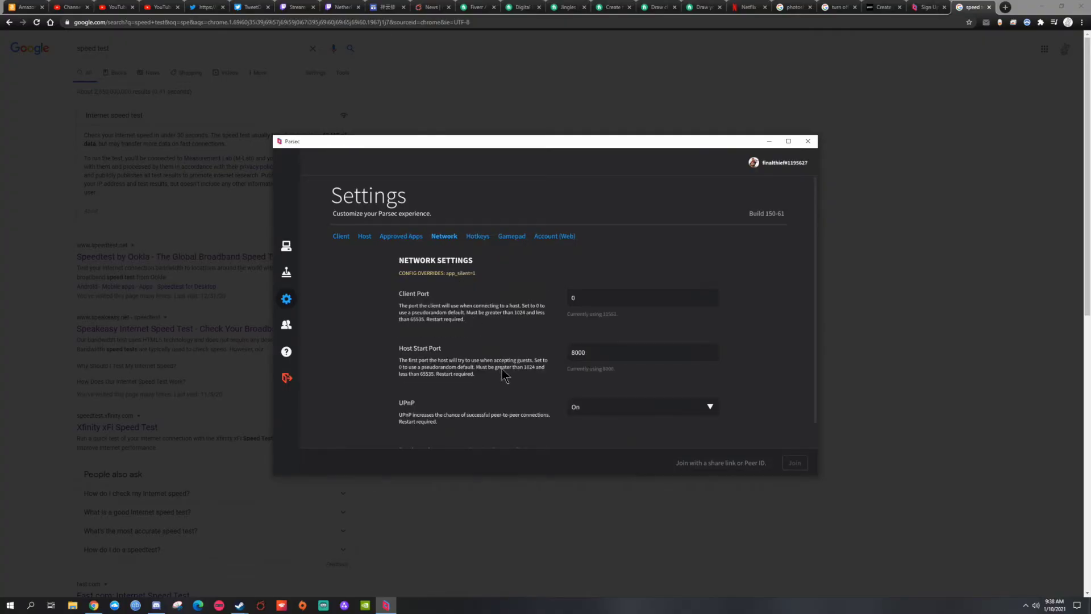
{"action": "scroll", "coordinate": [509, 381], "scroll_direction": "down", "scroll_amount": 1}
{"action": "scroll", "coordinate": [513, 379], "scroll_direction": "up", "scroll_amount": 1}
{"action": "left_click", "coordinate": [481, 238]}
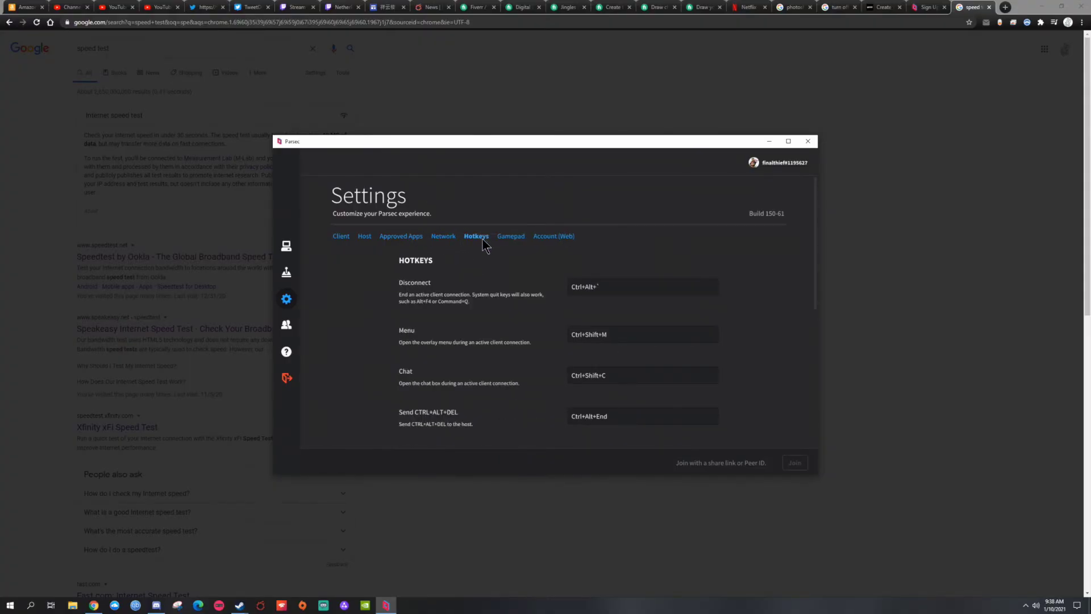
{"action": "scroll", "coordinate": [447, 319], "scroll_direction": "down", "scroll_amount": 5}
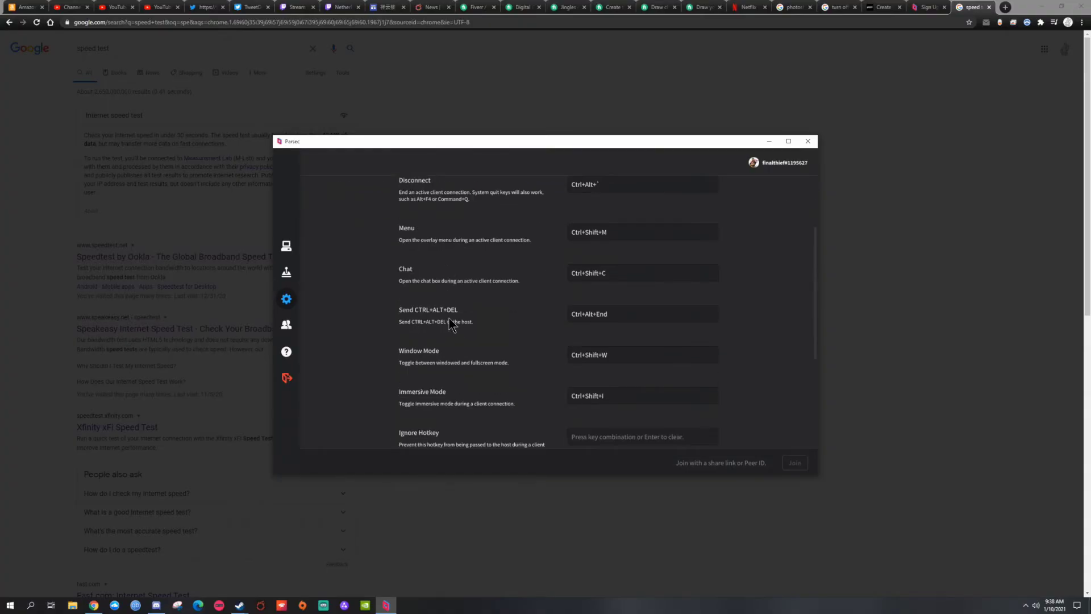
{"action": "scroll", "coordinate": [452, 306], "scroll_direction": "up", "scroll_amount": 5}
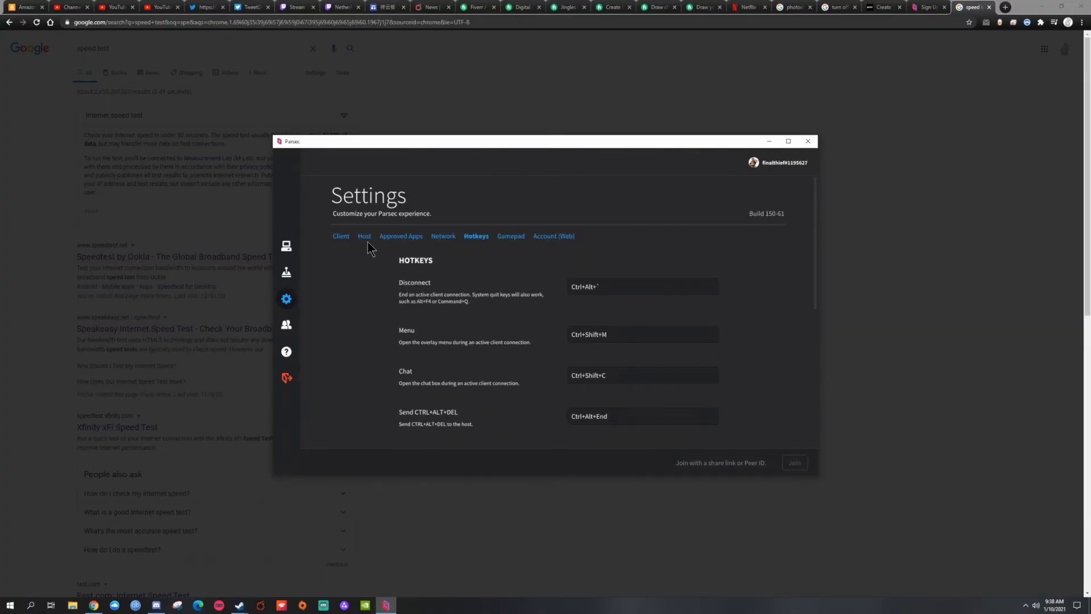
{"action": "left_click", "coordinate": [365, 237]}
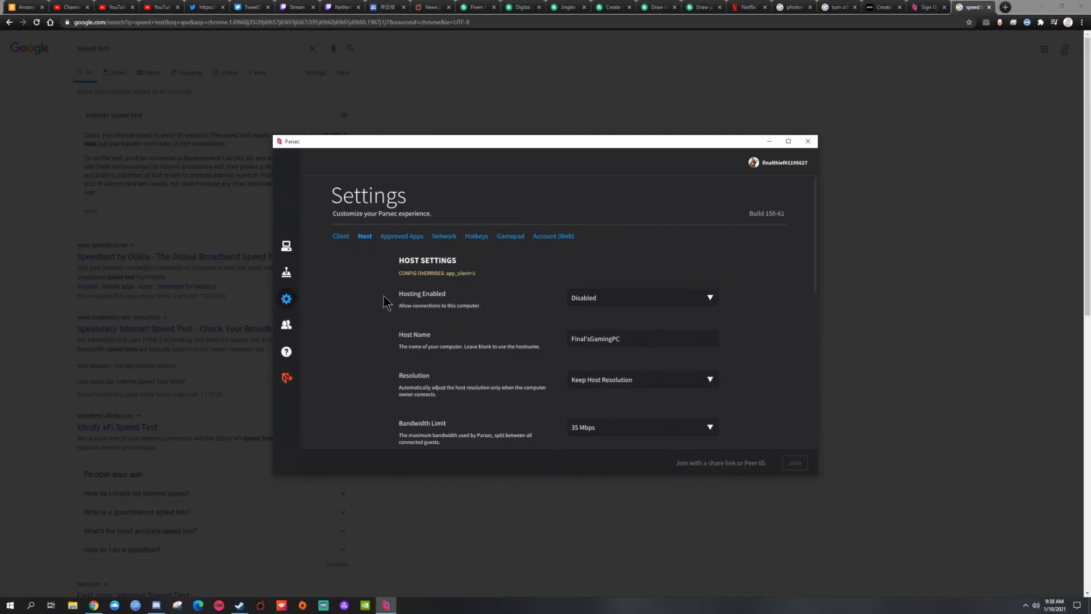
Open and close the Friends list, then show the Computers page listing EastCoastServer.
{"action": "left_click", "coordinate": [291, 332]}
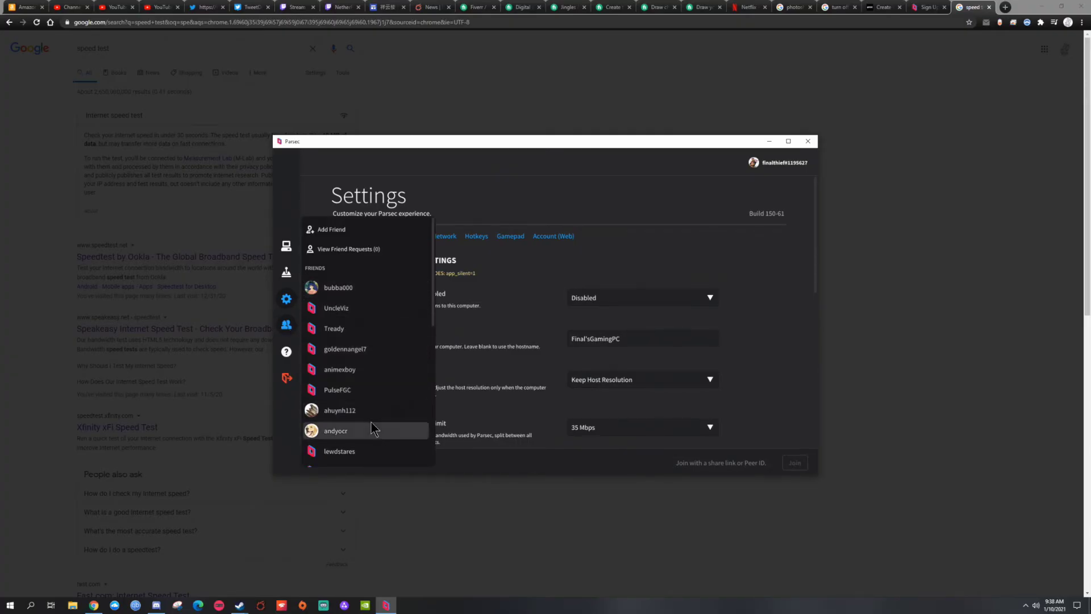
{"action": "left_click", "coordinate": [484, 344]}
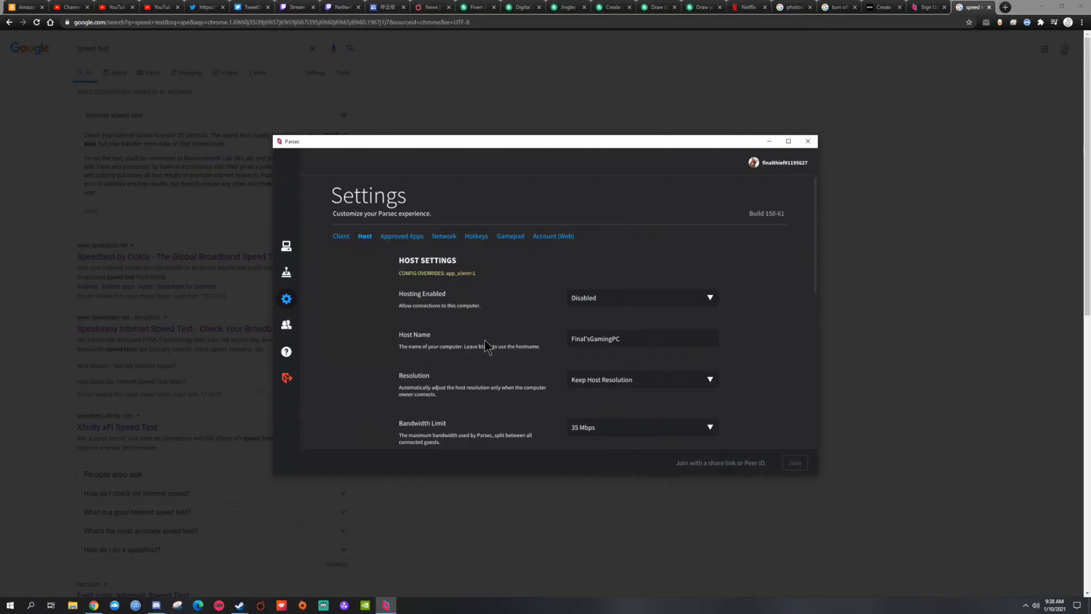
{"action": "left_click", "coordinate": [287, 246]}
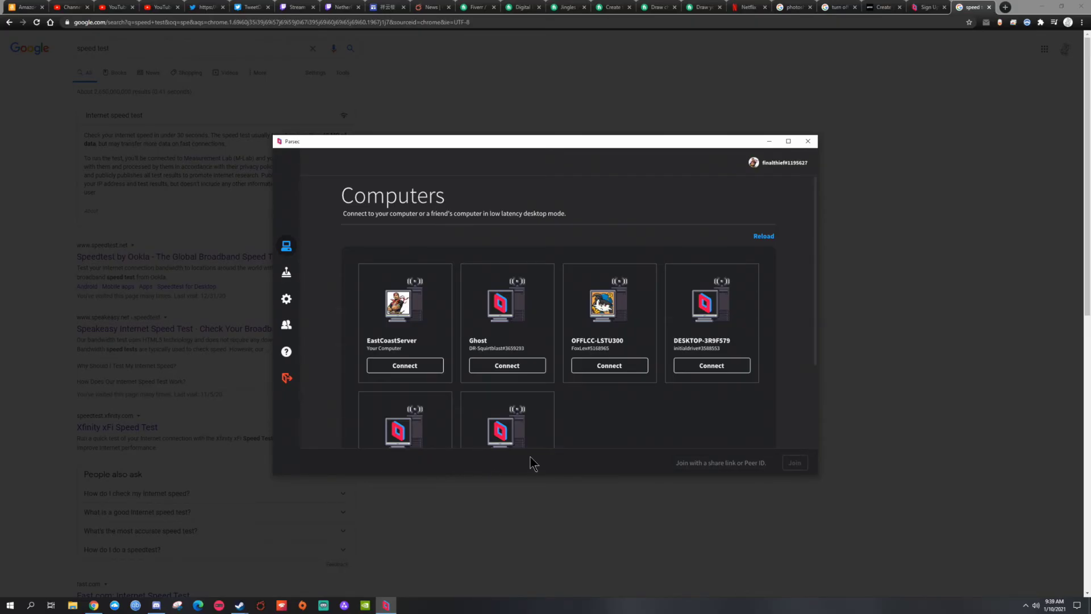
Restart Parsec from its tray icon's right-click menu.
{"action": "left_click", "coordinate": [1026, 606]}
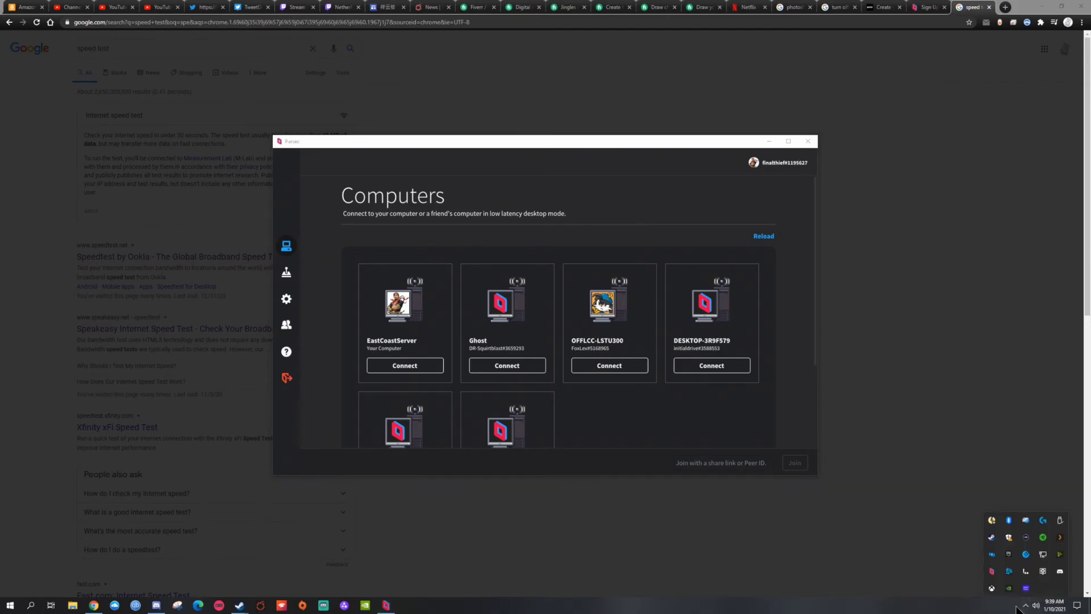
{"action": "right_click", "coordinate": [990, 567]}
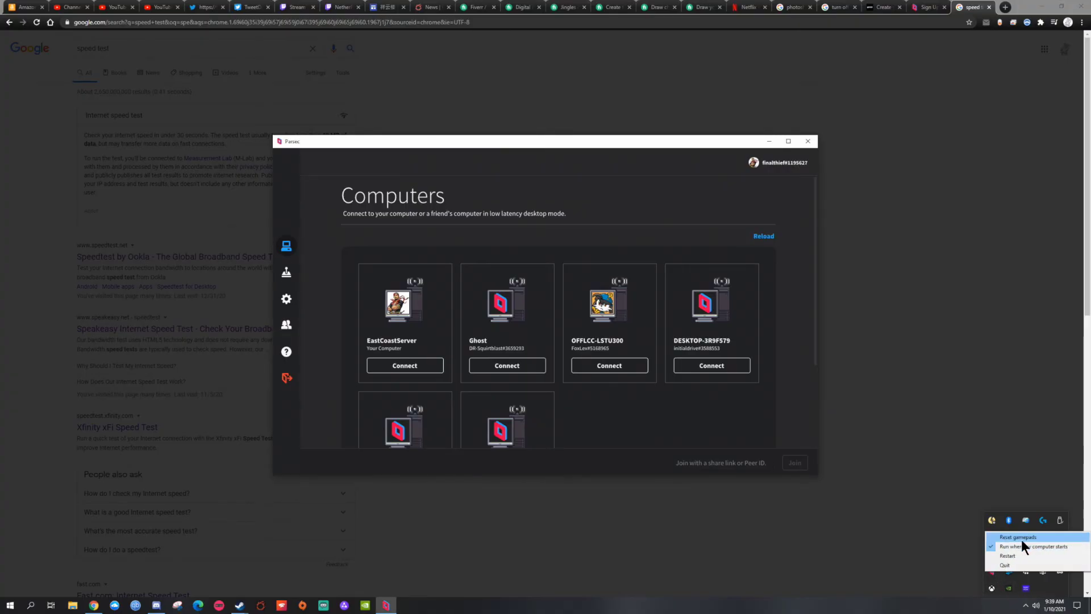
{"action": "left_click", "coordinate": [992, 556]}
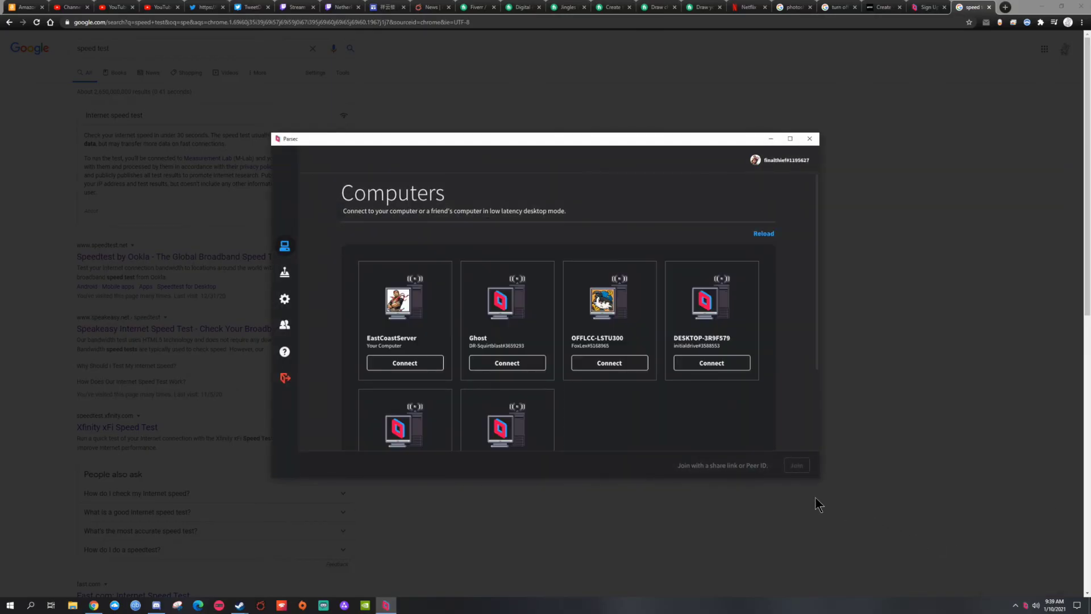